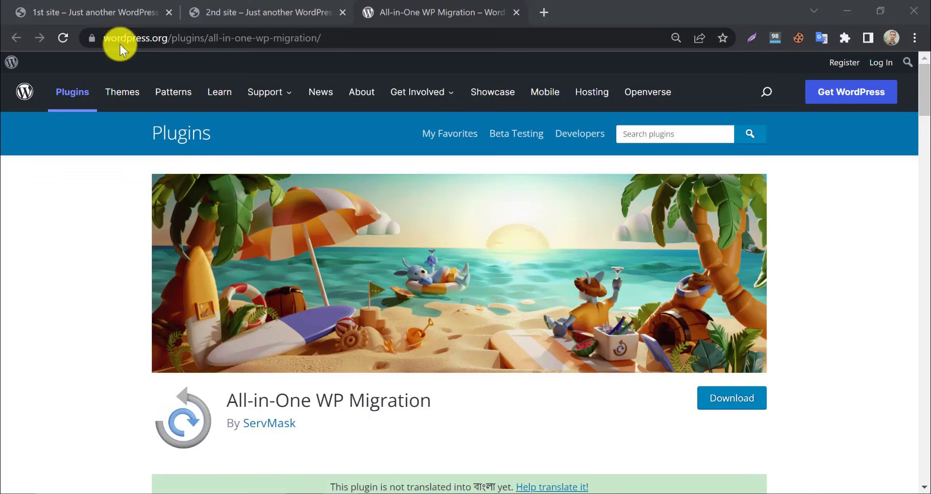
- Scroll the plugin page and highlight its 4+ million active installations figure
scroll(79, 192, "down", 2)
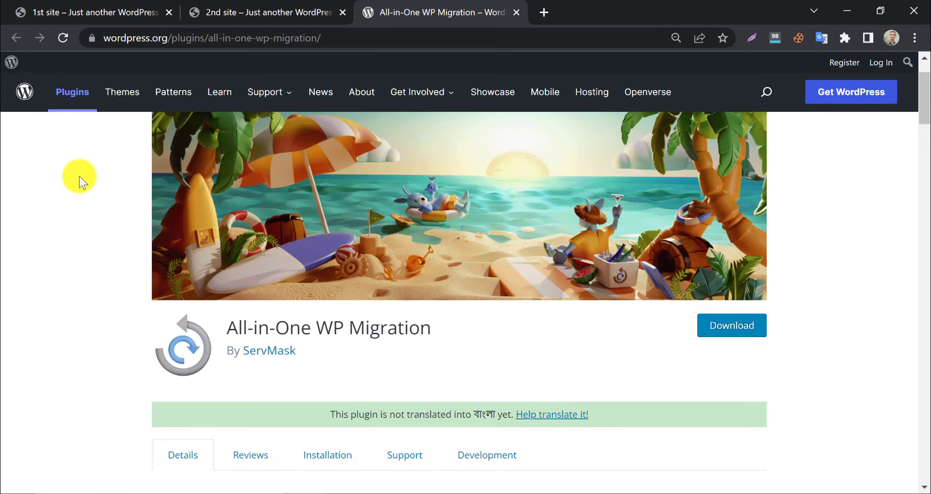
scroll(79, 179, "down", 10)
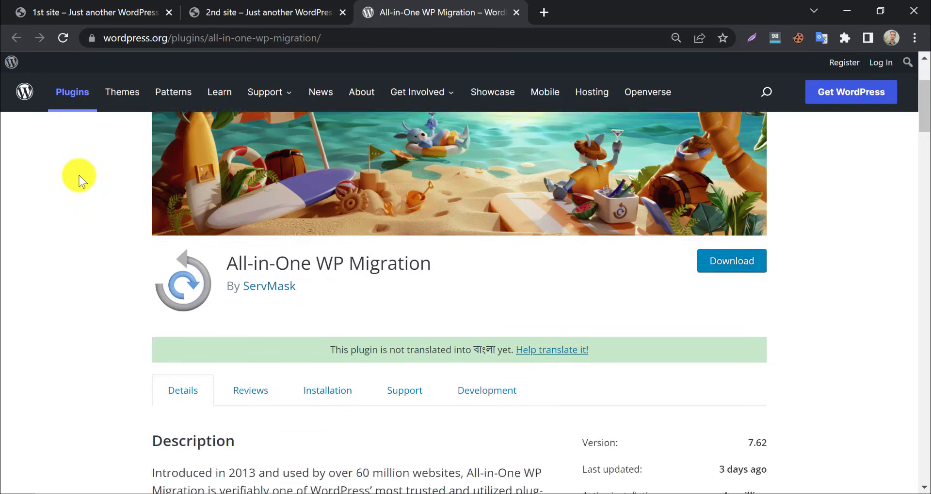
scroll(79, 180, "up", 3)
scroll(79, 208, "down", 2)
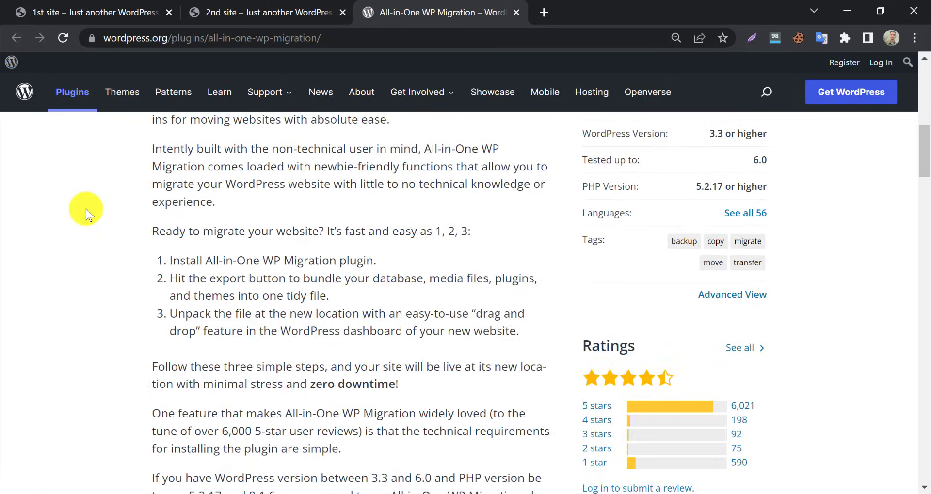
scroll(120, 203, "up", 2)
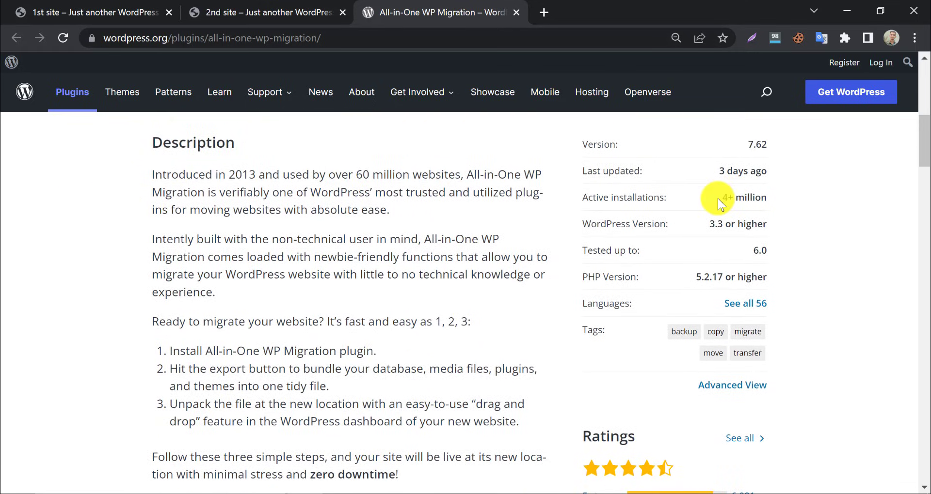
left_click_drag(717, 199, 766, 204)
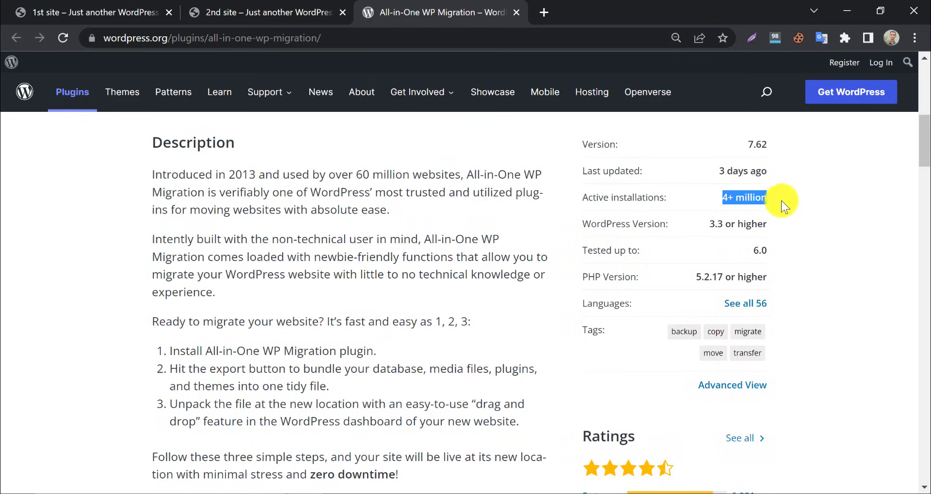
scroll(718, 208, "down", 3)
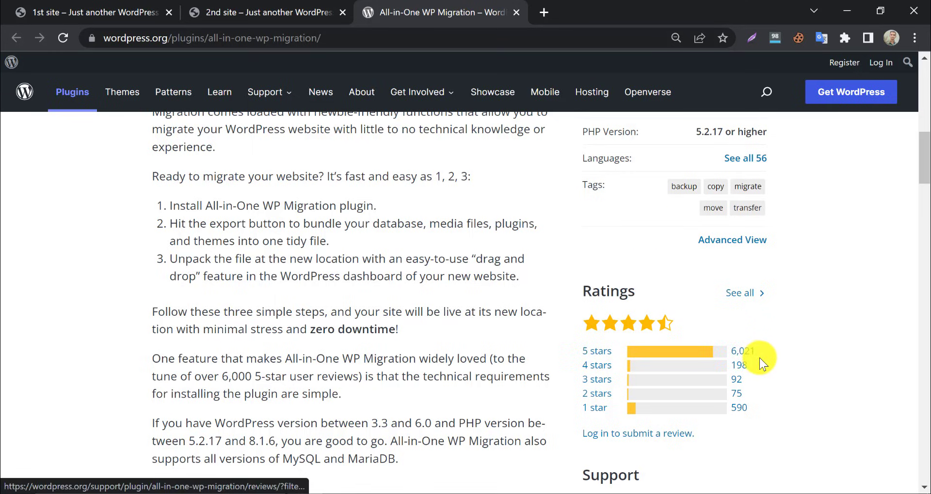
scroll(440, 357, "down", 10)
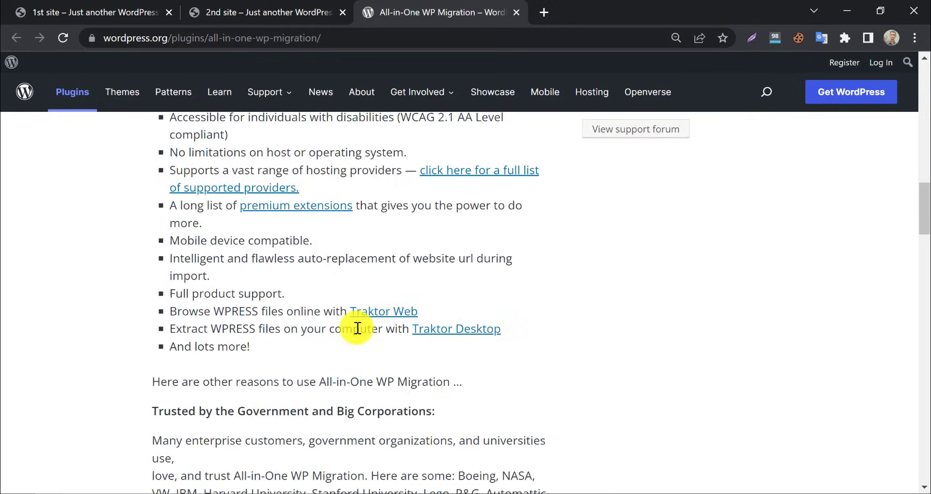
scroll(183, 311, "up", 15)
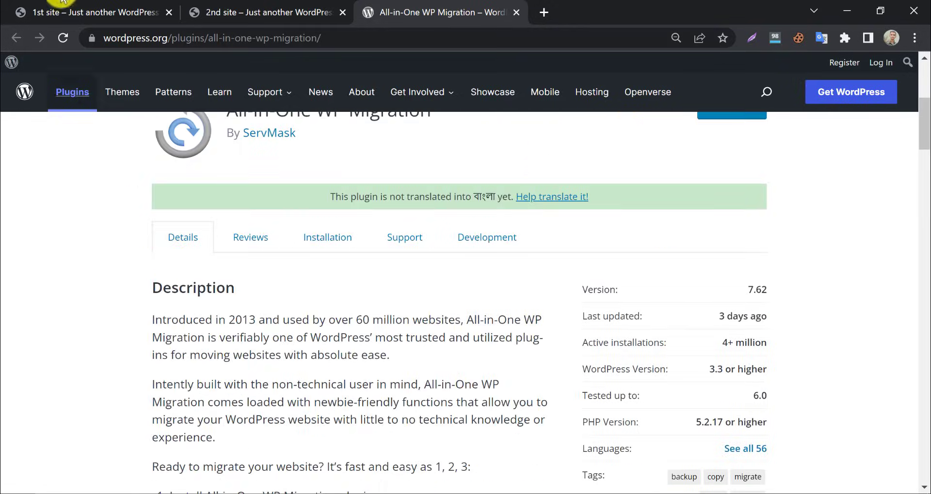
- Switch between the 1st site and 2ND SITE homepages, highlighting each title, ending on the 1st site
left_click(62, 4)
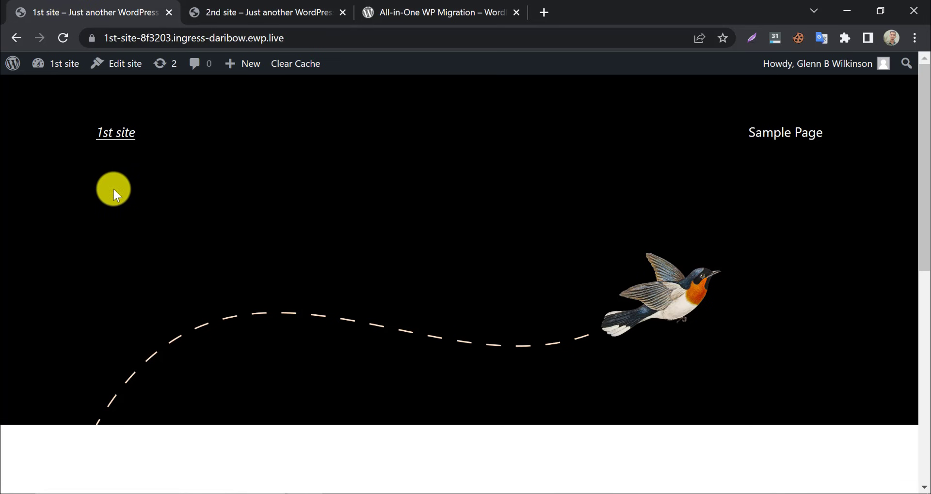
left_click(224, 7)
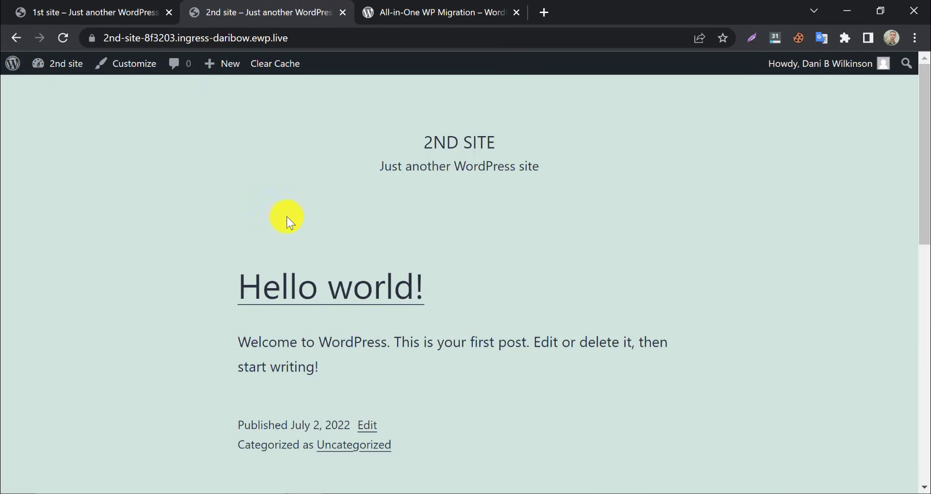
left_click_drag(423, 143, 497, 144)
left_click(93, 12)
left_click_drag(59, 135, 147, 135)
left_click(202, 175)
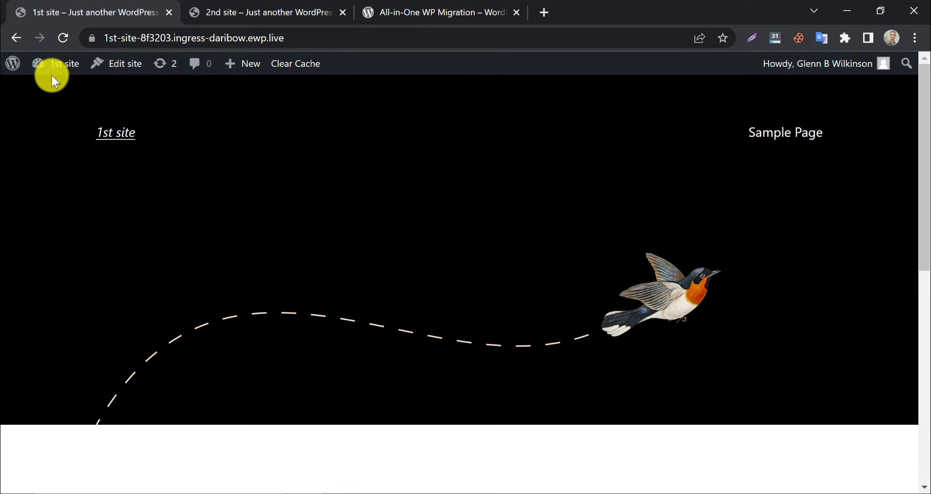
- Open both sites' admin dashboards, then go to Plugins > Add New on the 1st site
left_click(53, 88)
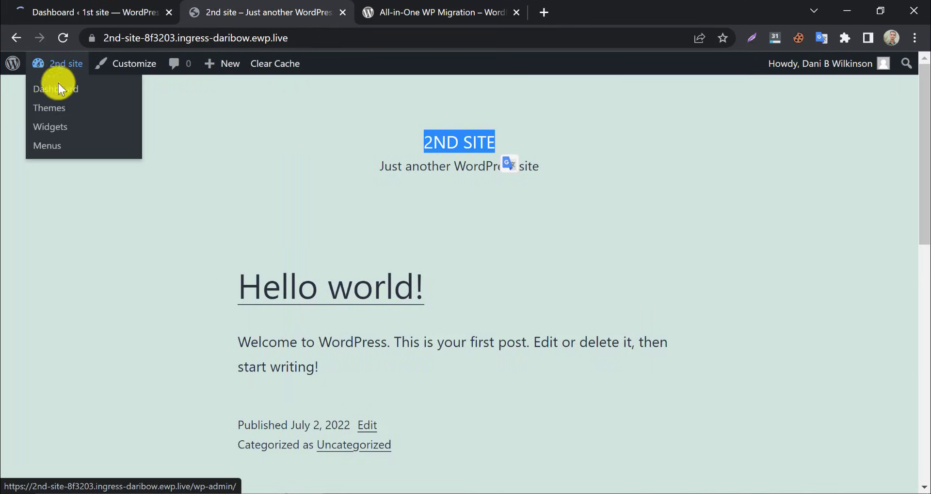
left_click(58, 92)
left_click(114, 127)
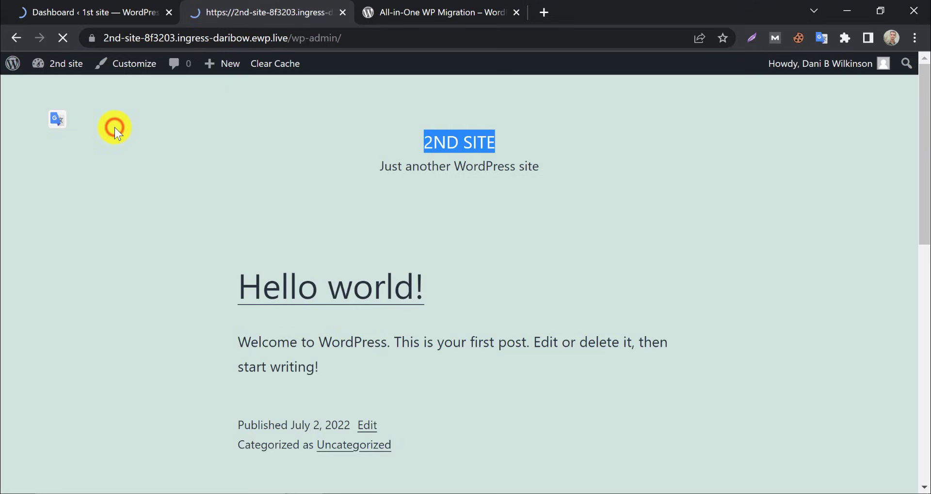
left_click(78, 5)
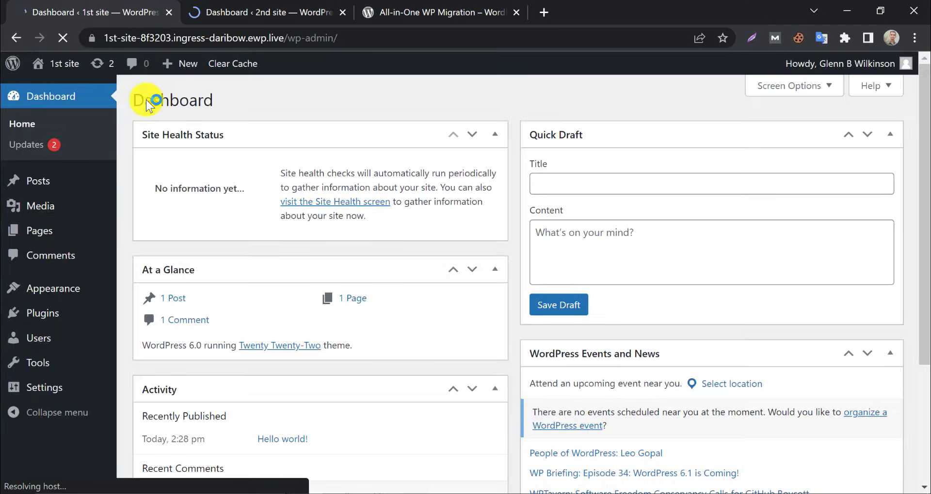
mouse_move(44, 313)
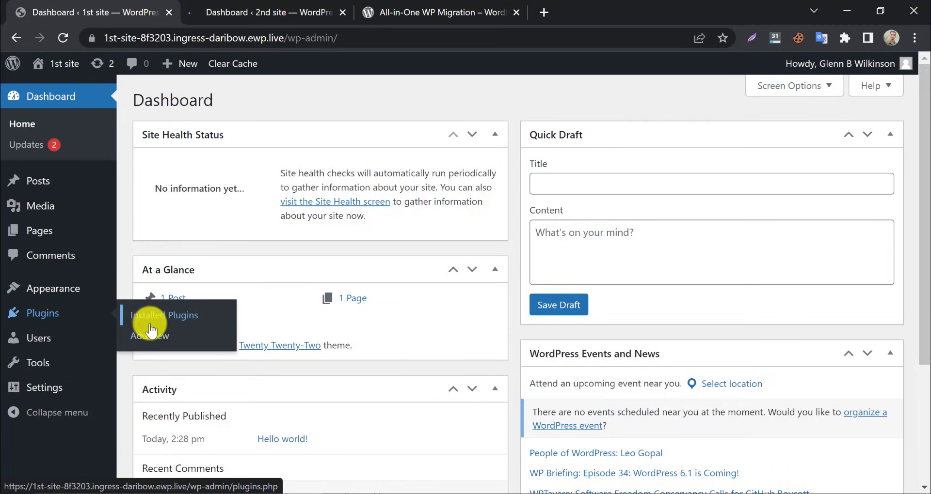
left_click(147, 333)
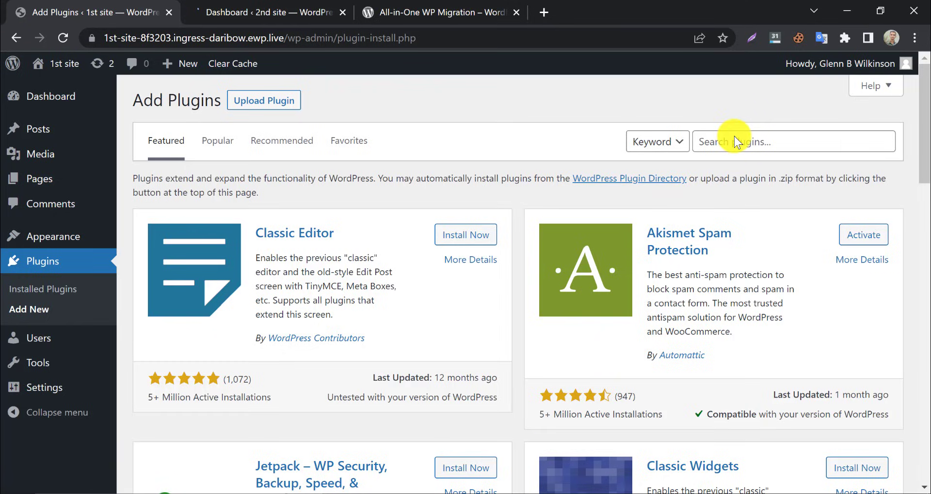
- Search plugins for 'all in one', then install and activate All-in-One WP Migration
left_click(734, 142)
type("all")
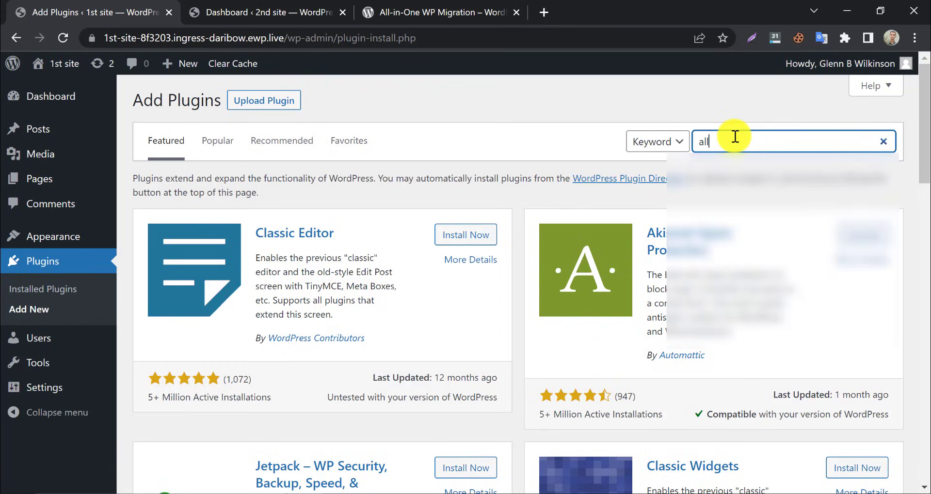
type(" in one")
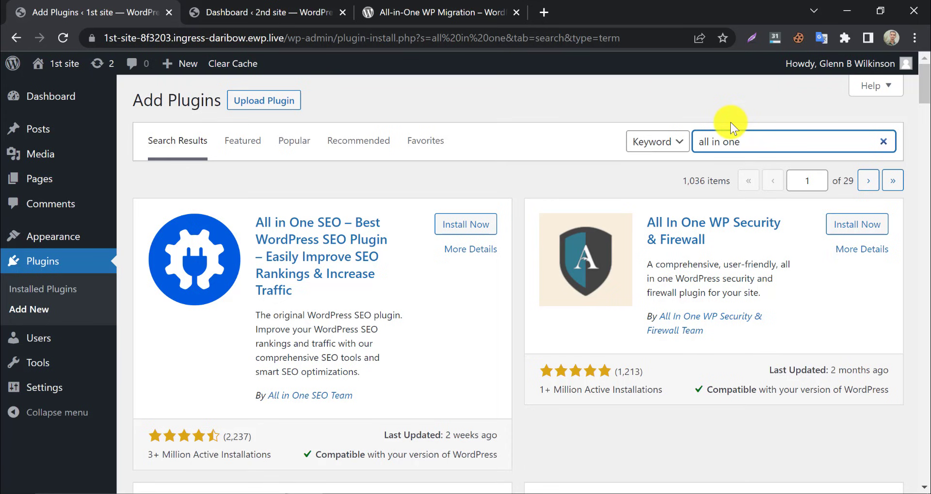
scroll(730, 122, "down", 4)
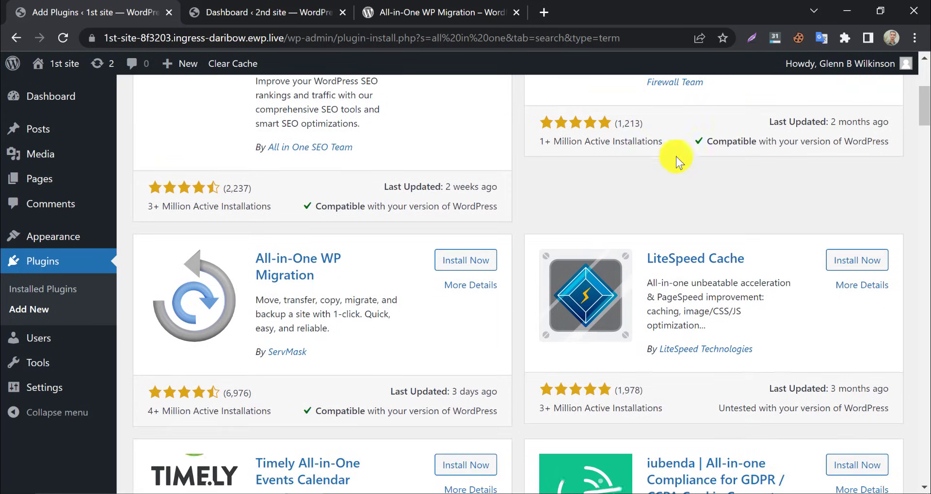
scroll(465, 243, "up", 1)
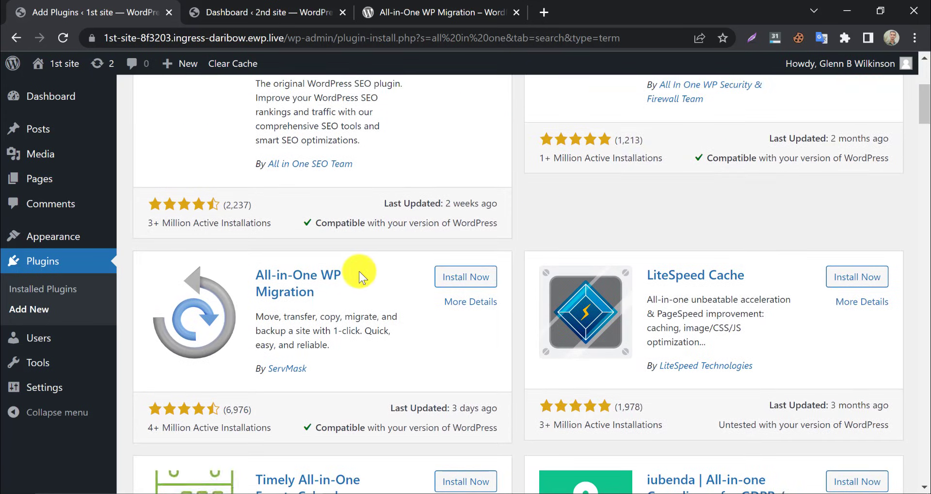
left_click(472, 286)
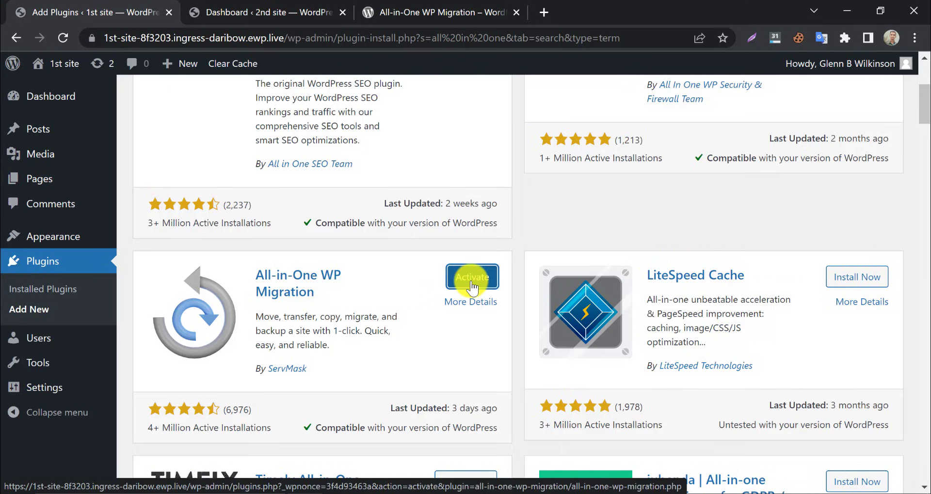
left_click(473, 286)
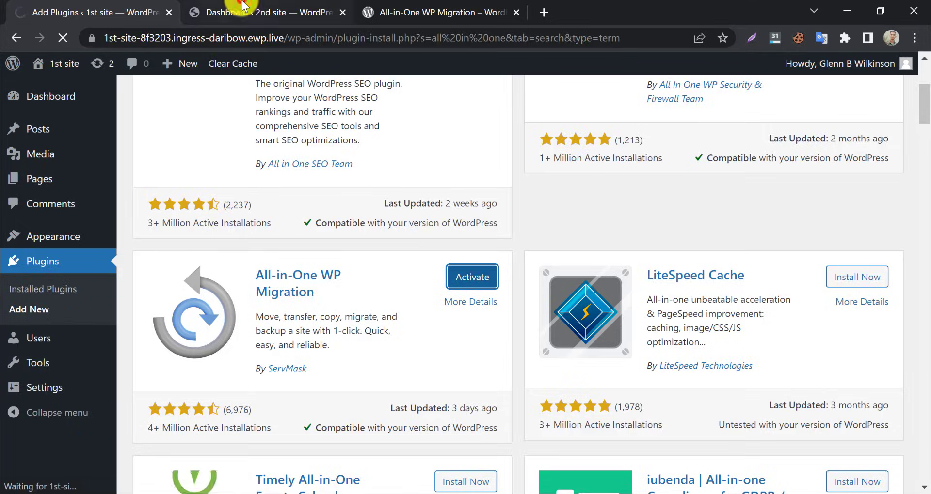
- Go to Plugins > Add New on the 2nd site's admin
left_click(249, 12)
mouse_move(73, 313)
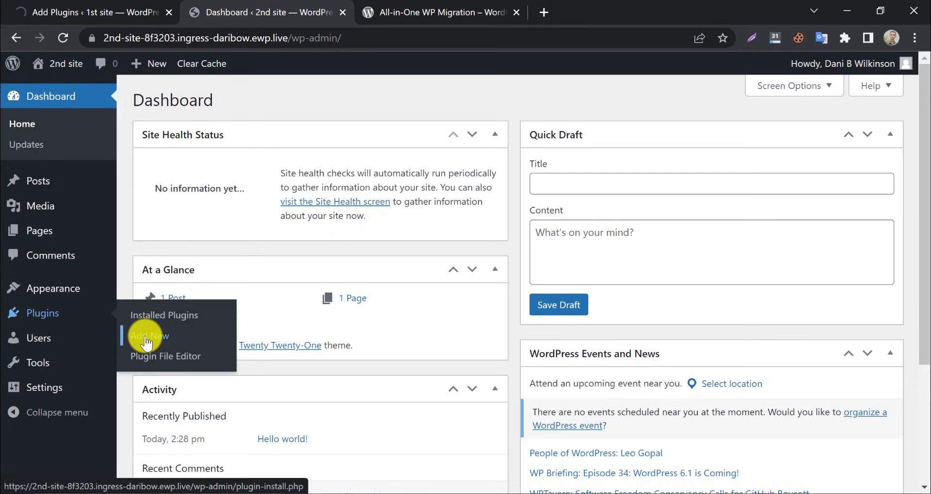
left_click(144, 339)
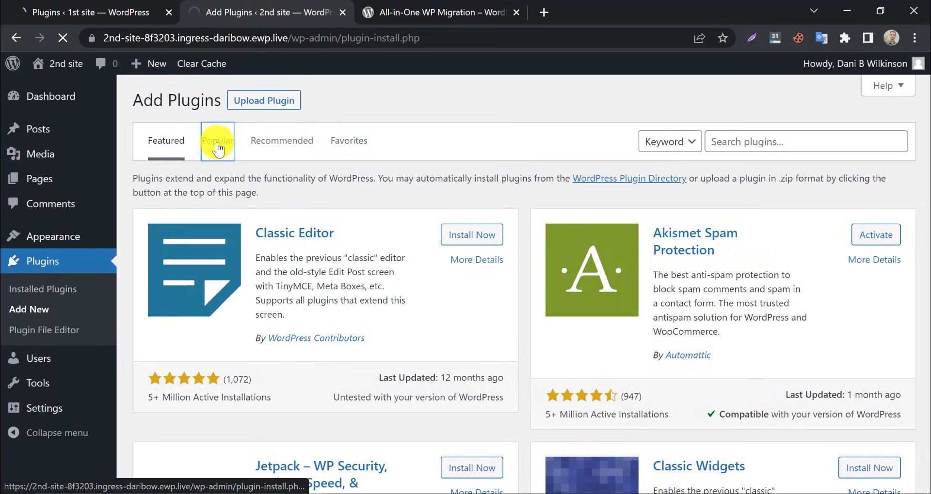
- From the Popular plugins list, install and activate All-in-One WP Migration
left_click(217, 140)
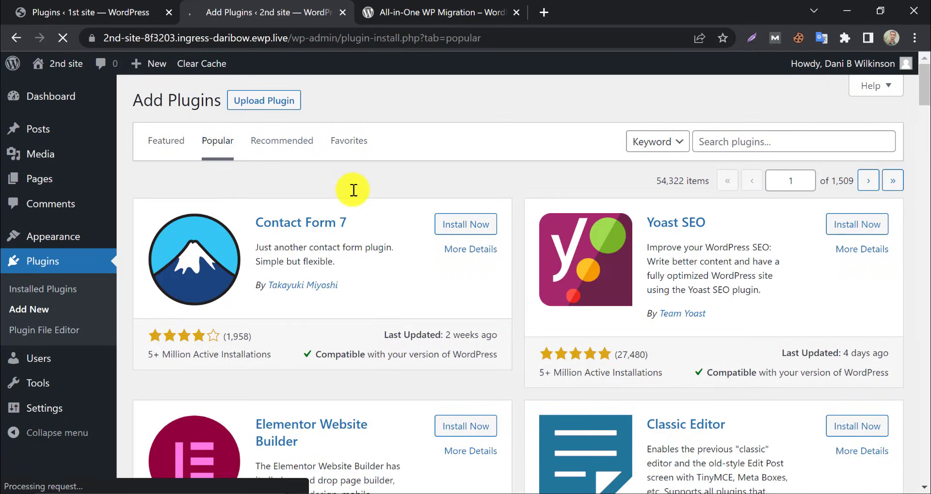
scroll(354, 193, "down", 3)
scroll(353, 193, "down", 8)
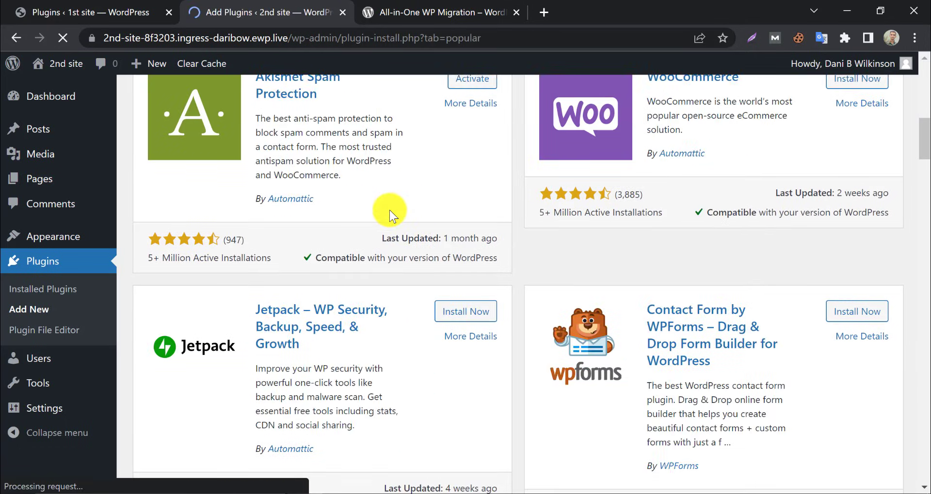
scroll(389, 211, "down", 5)
scroll(398, 214, "down", 3)
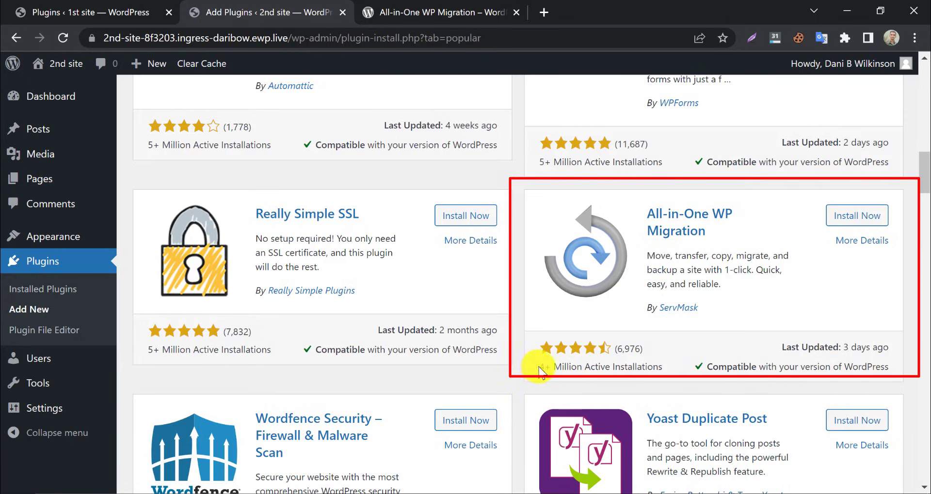
left_click(846, 216)
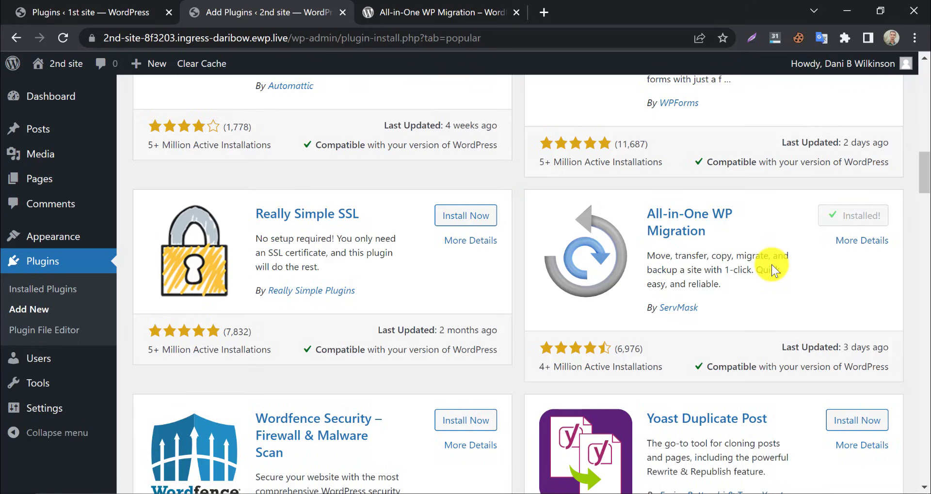
left_click(853, 216)
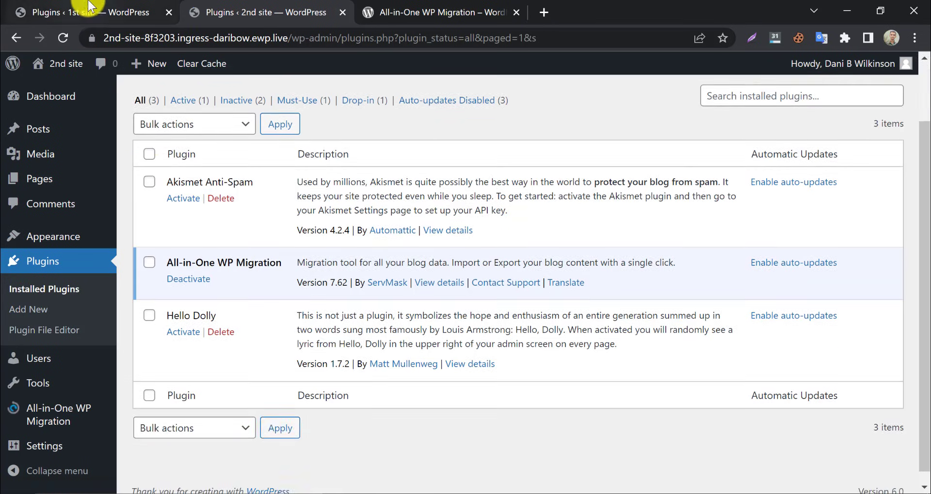
- Open All-in-One WP Migration > Export on the 1st site and expand the EXPORT TO destinations
left_click(77, 9)
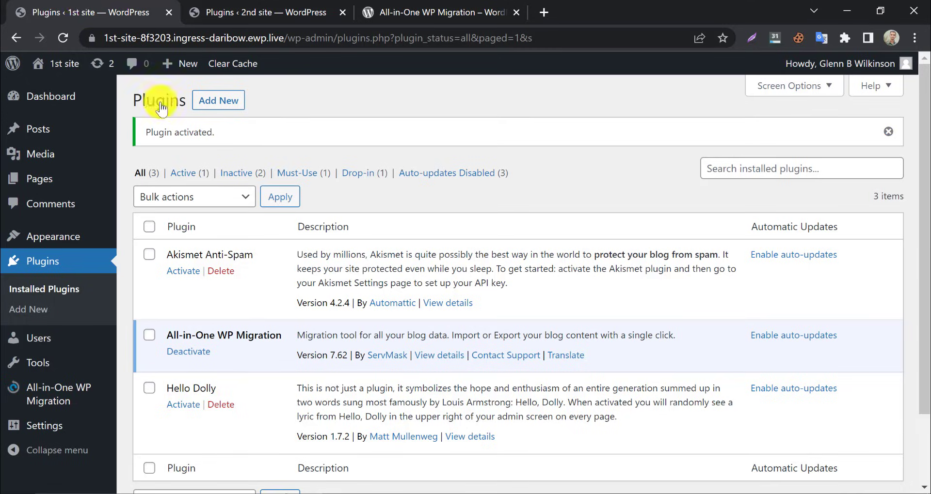
scroll(195, 324, "down", 1)
mouse_move(48, 395)
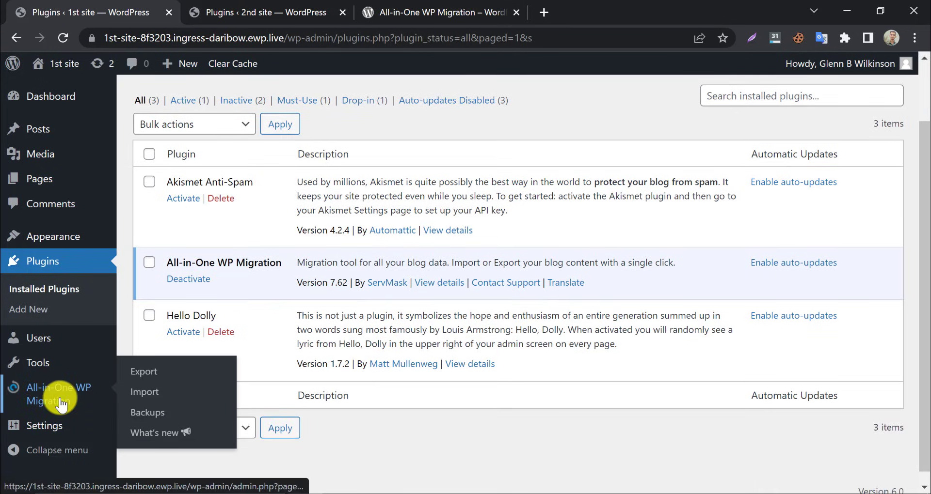
left_click(144, 374)
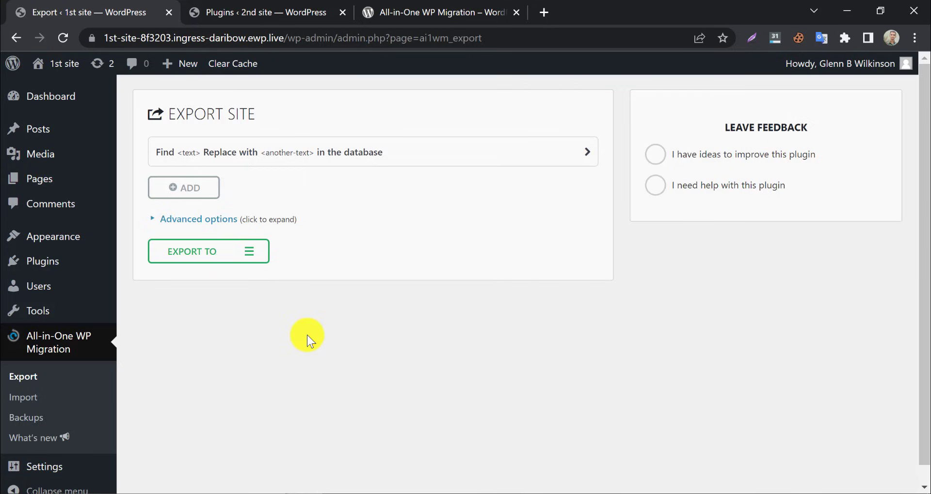
left_click(209, 267)
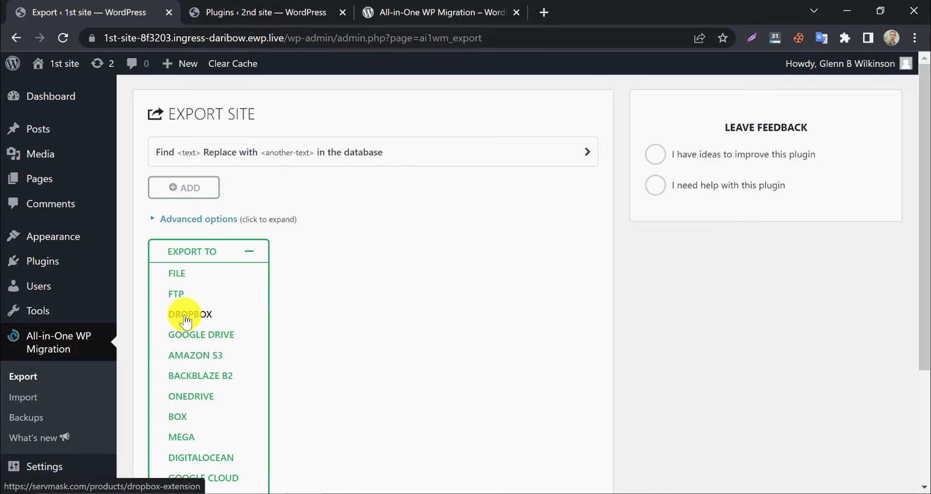
- Export the 1st site to File, download the 18 MB .wpress backup, and close the dialog
left_click(178, 274)
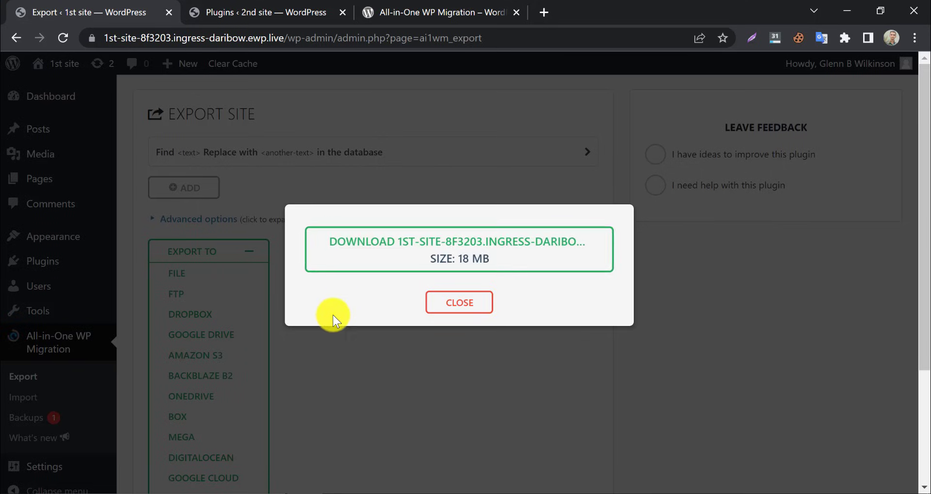
left_click(449, 255)
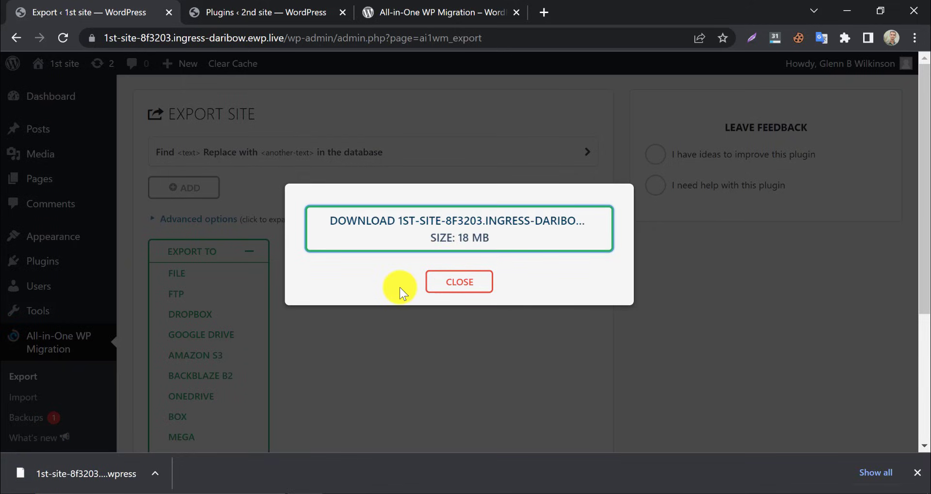
left_click(438, 286)
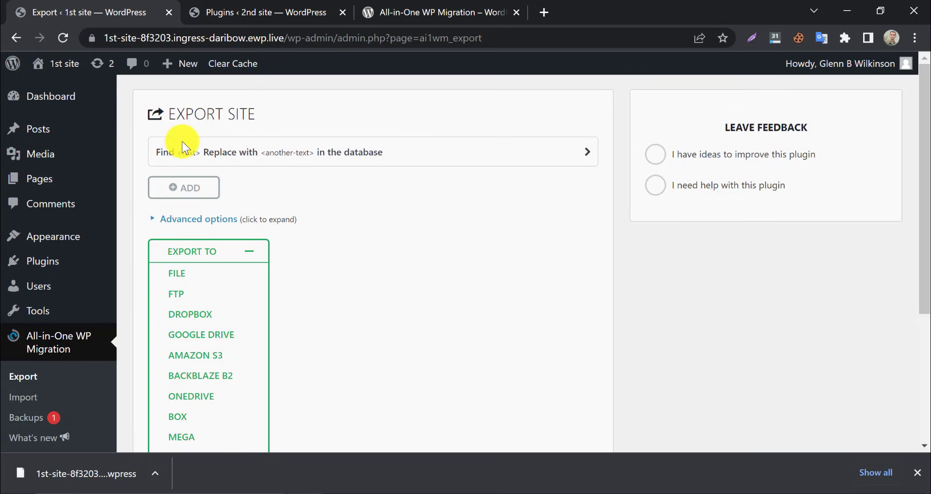
- On the 2nd site, open All-in-One WP Migration > Import and drop the downloaded .wpress backup onto it
left_click(224, 4)
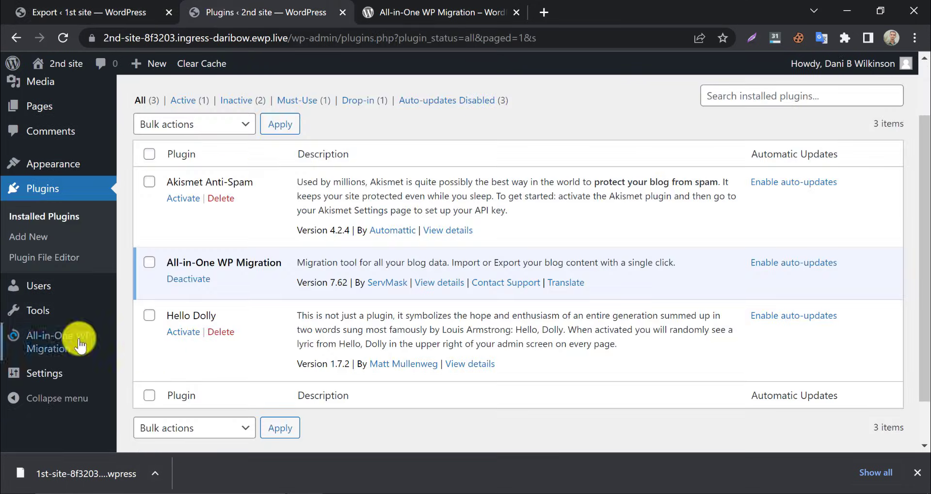
mouse_move(80, 347)
left_click(139, 362)
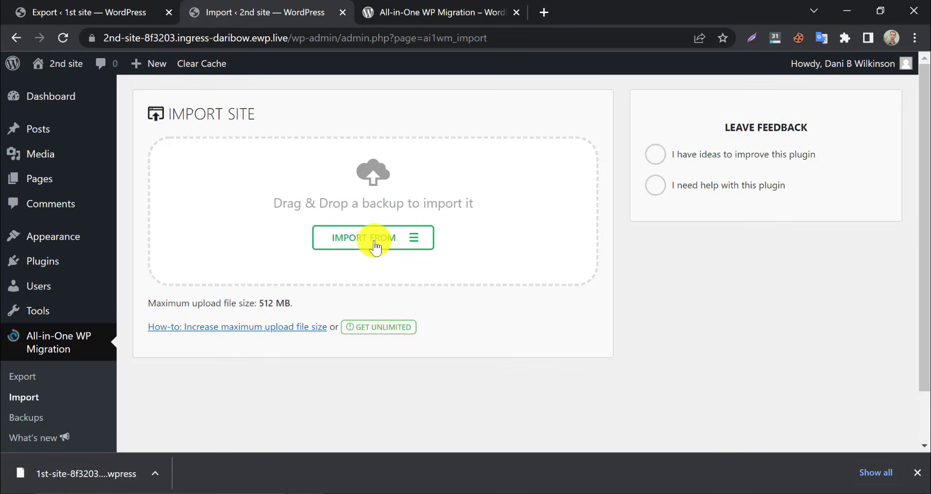
left_click_drag(82, 474, 382, 234)
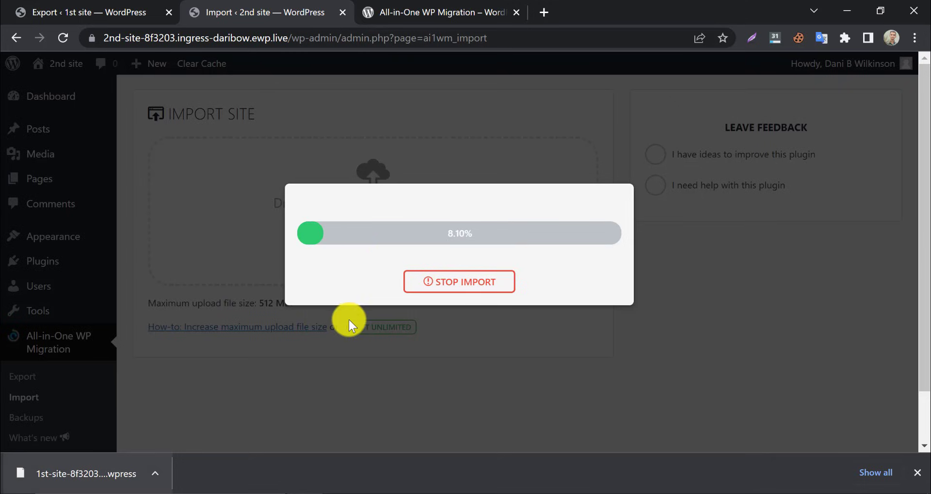
left_click(917, 472)
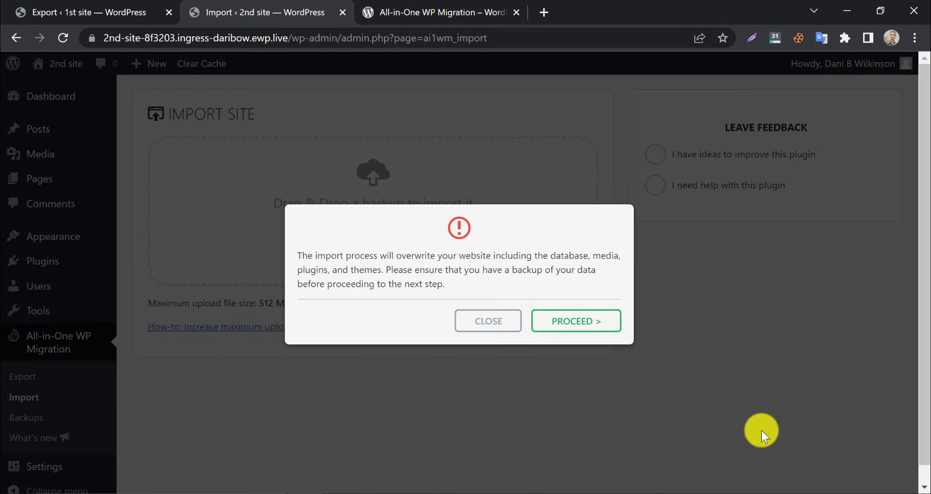
- Proceed past the overwrite warning and dismiss the success message once the import completes
left_click(586, 329)
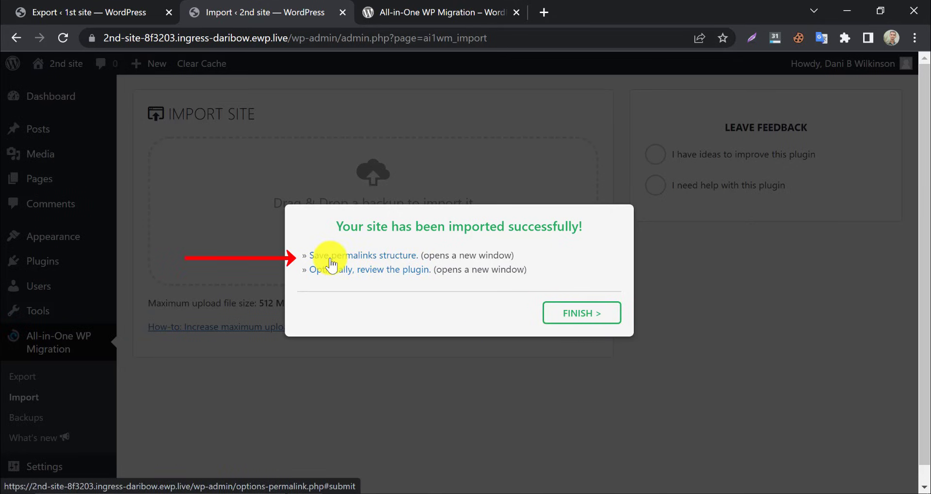
left_click(572, 316)
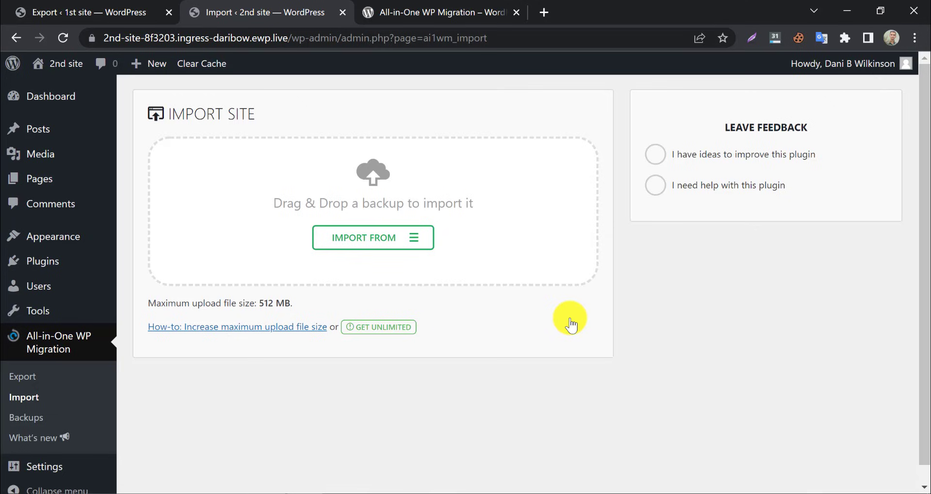
- Reload the 2nd site, log in with Remember Me checked, and visit its front page
left_click(62, 38)
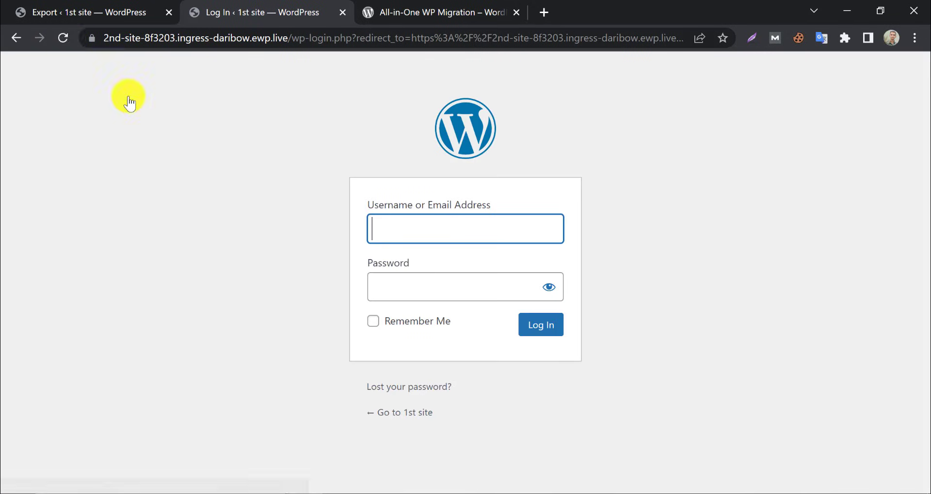
left_click(421, 322)
left_click(545, 324)
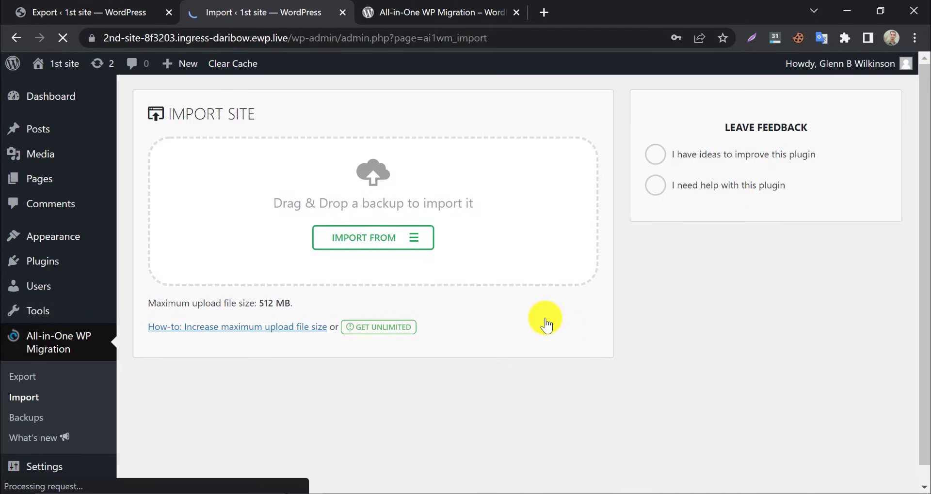
mouse_move(63, 72)
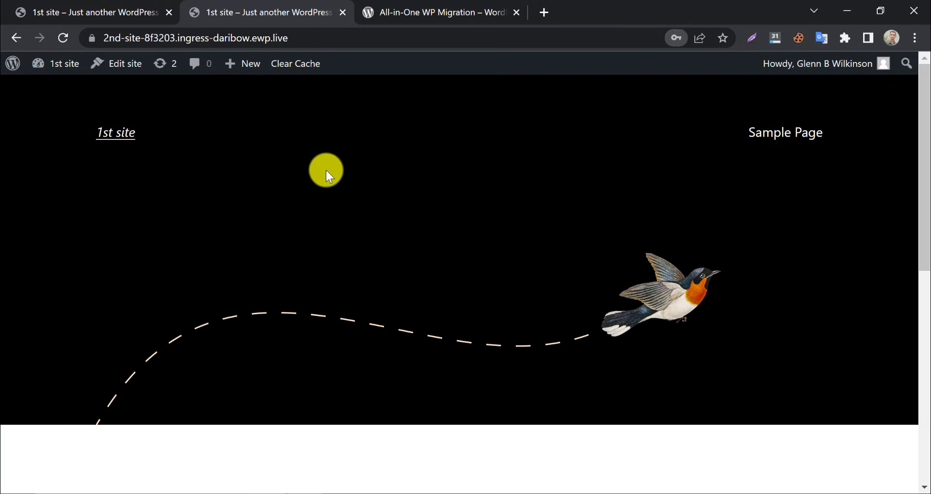
scroll(210, 184, "down", 8)
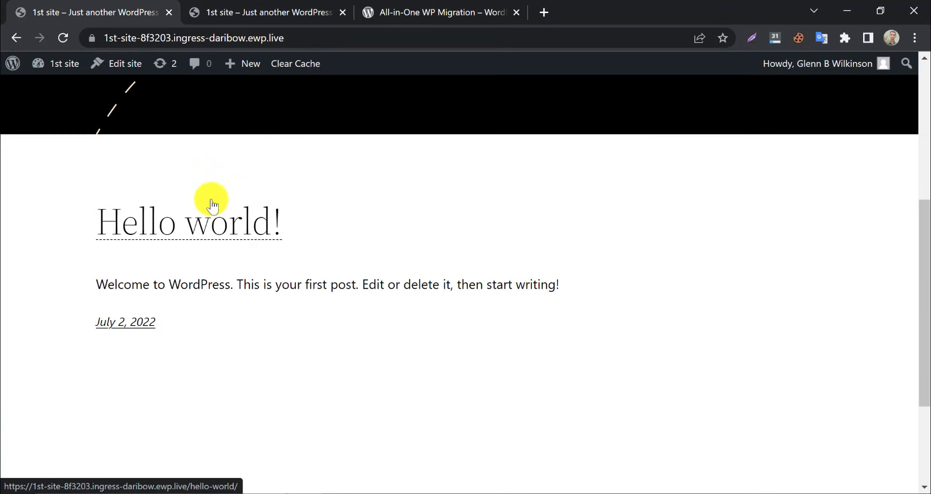
left_click(215, 9)
scroll(248, 299, "down", 9)
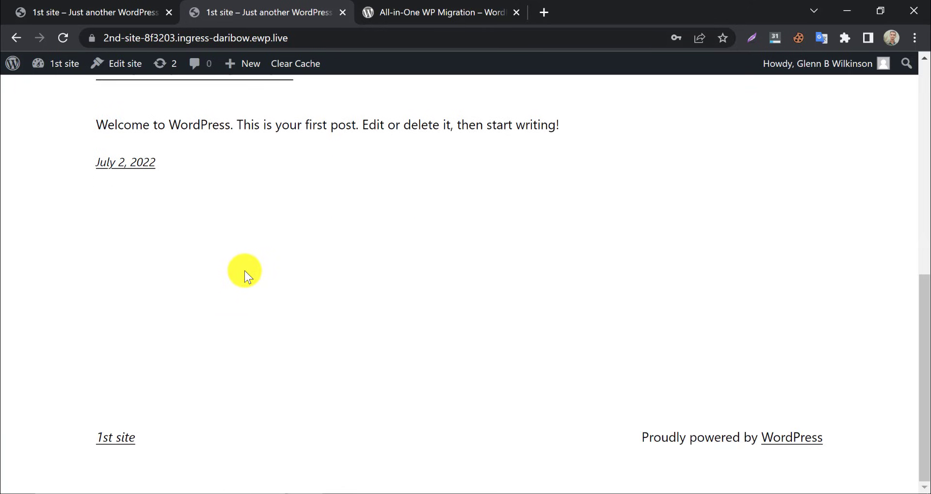
scroll(243, 247, "up", 10)
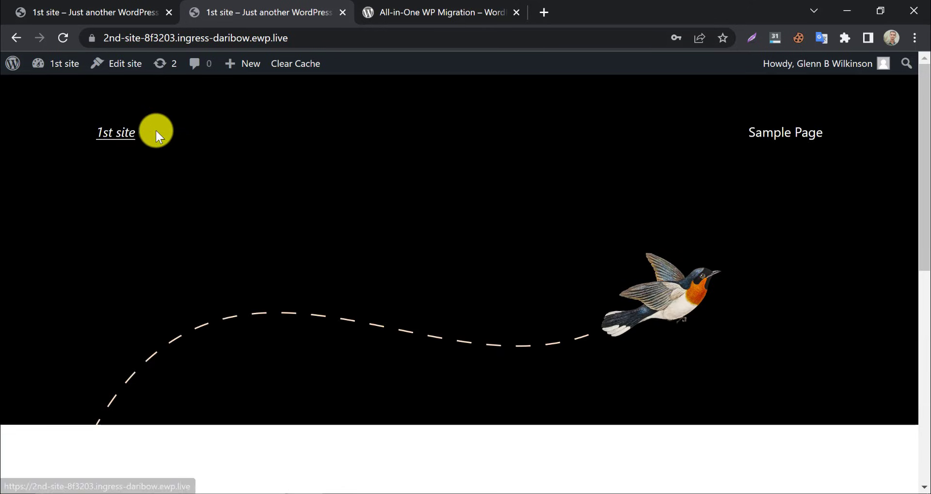